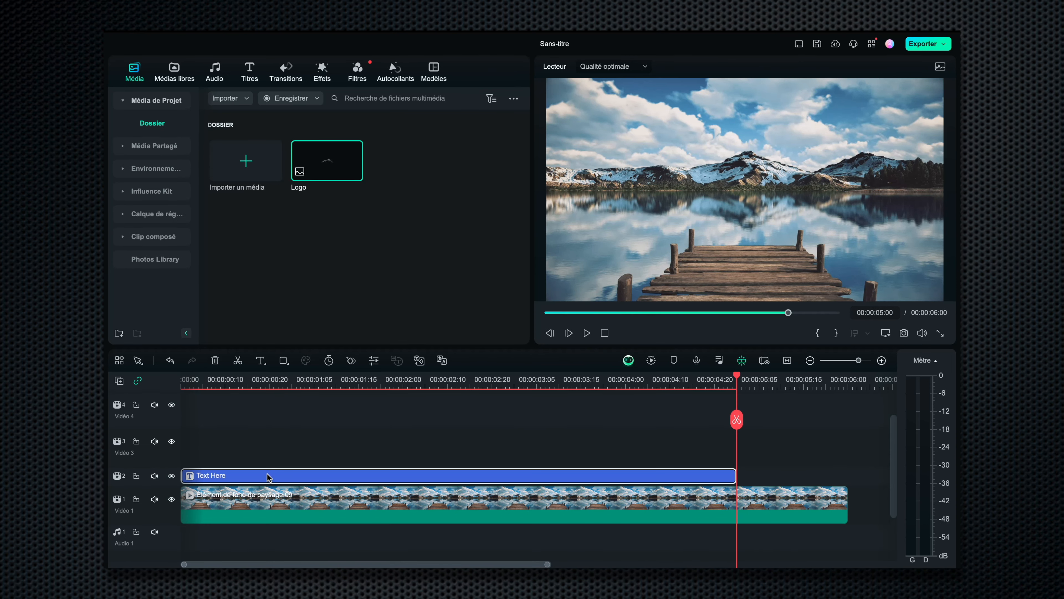
- Shift the title clip on track 2 slightly later on the timeline and change its text to RANDONNÉE
left_click_drag(292, 417, 382, 414)
left_click_drag(324, 472, 326, 472)
double_click(325, 473)
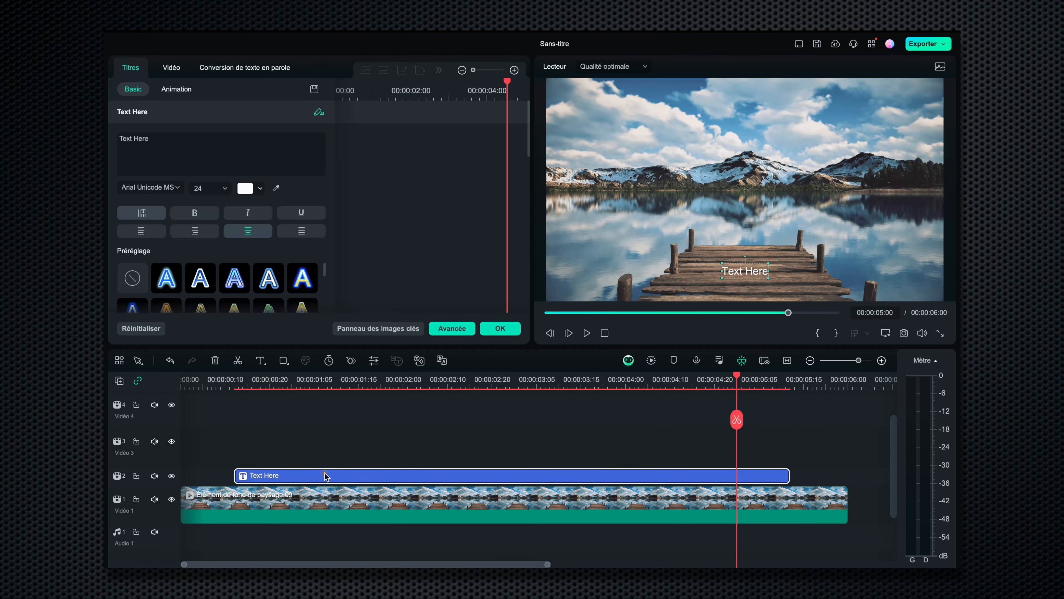
triple_click(161, 142)
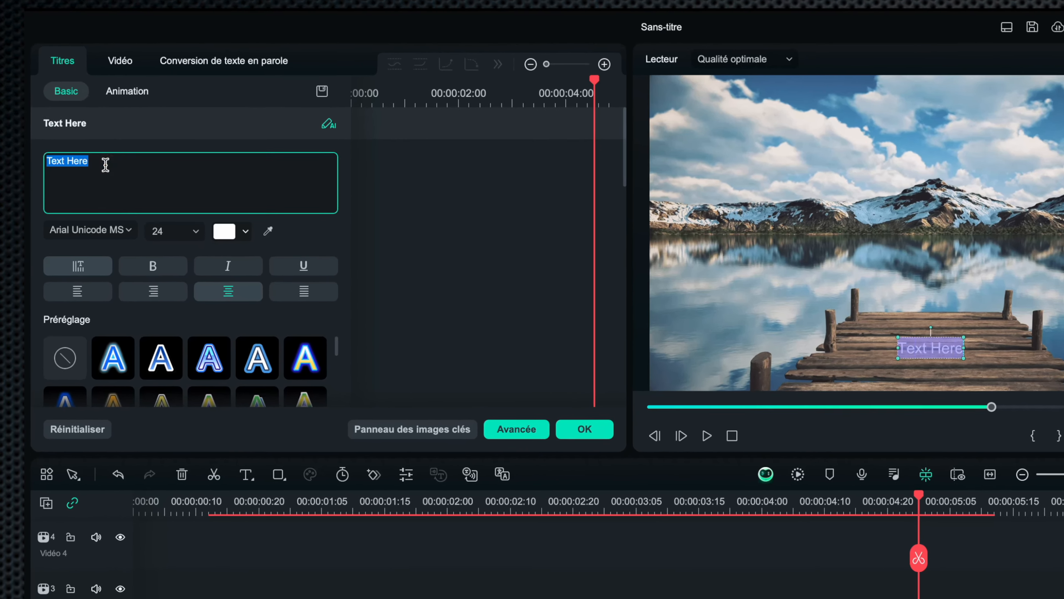
type("RANDONNÉE")
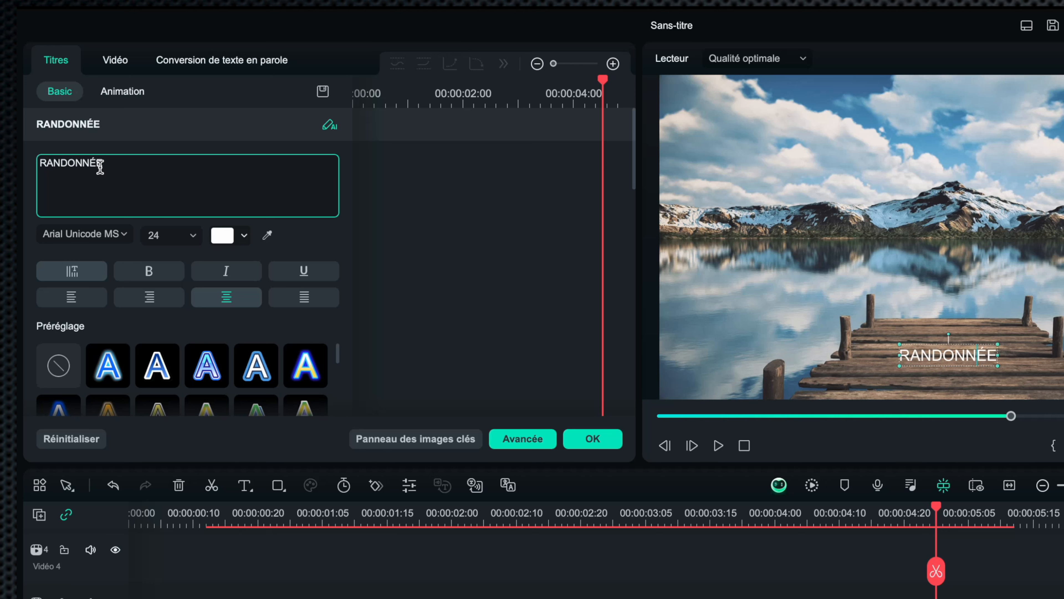
- Set the RANDONNÉE title's font to the favourite Bai Jamjuree Regular and accept the title settings
left_click(110, 234)
left_click(315, 262)
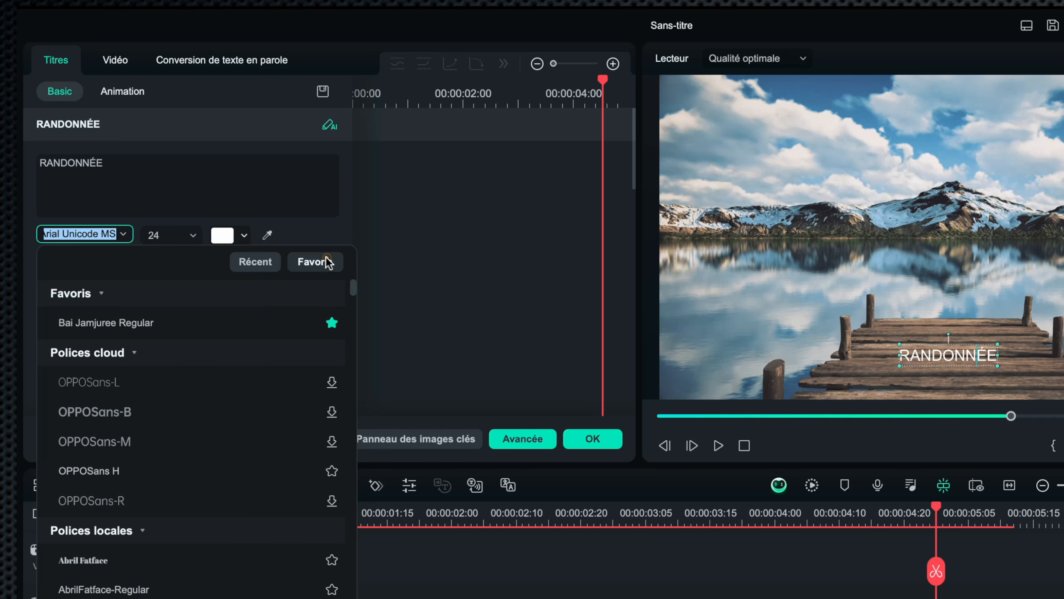
left_click(95, 324)
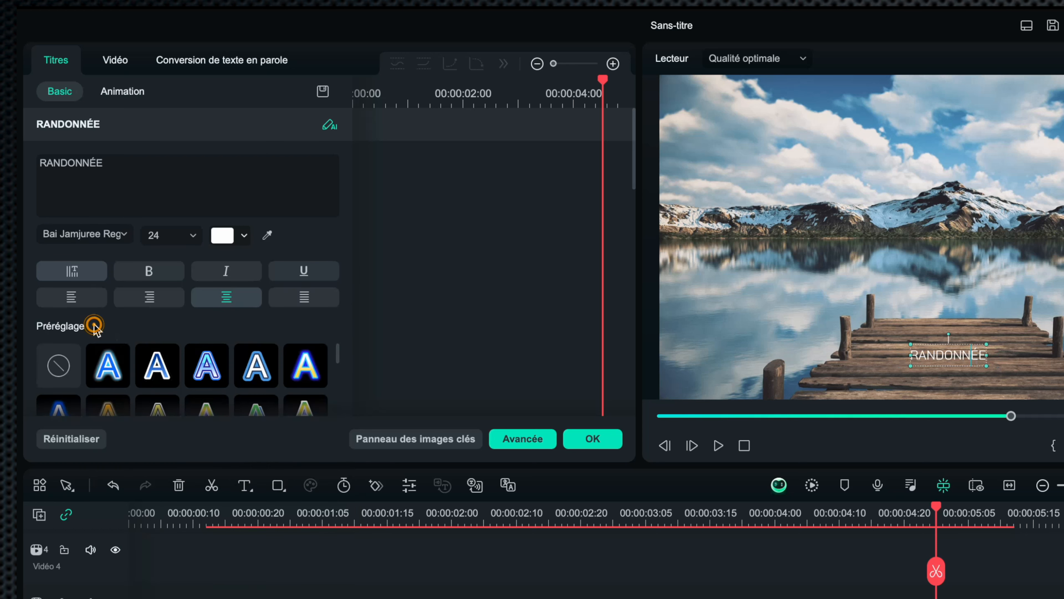
left_click(578, 442)
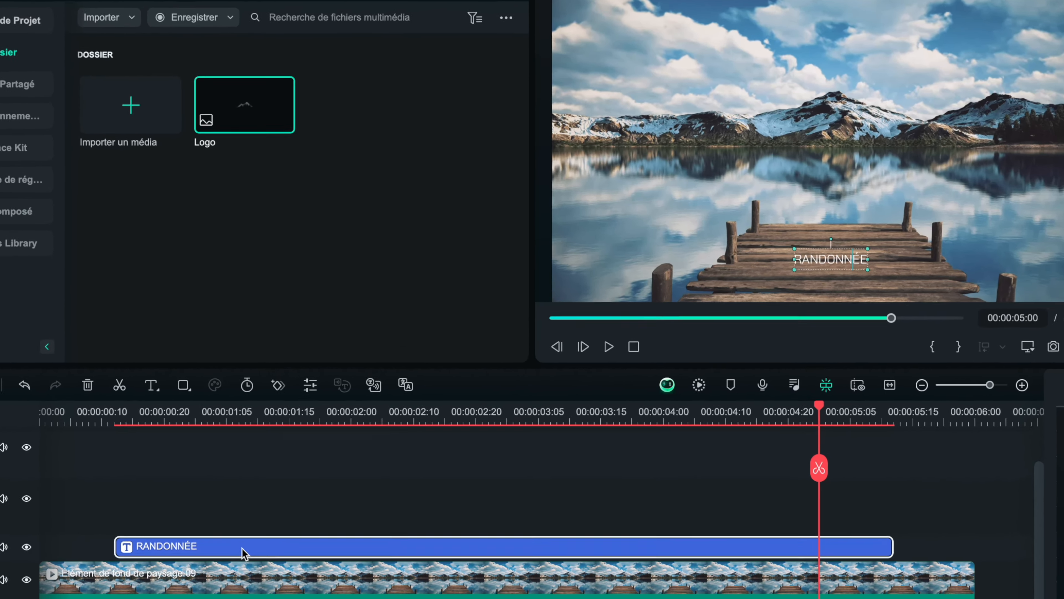
- Duplicate the RANDONNÉE title onto track 3 and trim both title clips to span 00:00:00:05 to 00:00:04:13
right_click(326, 476)
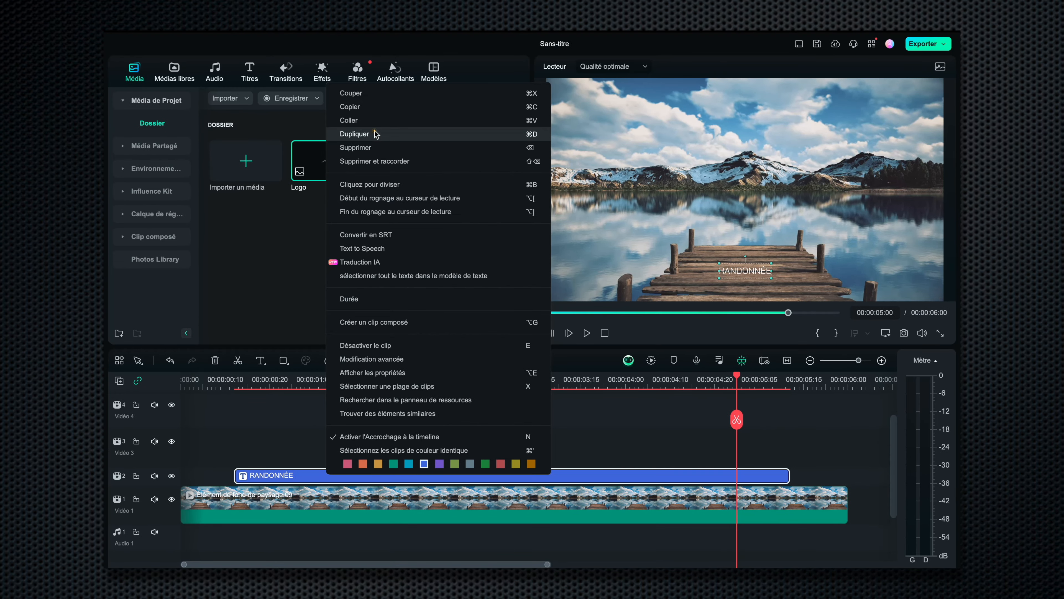
left_click(376, 134)
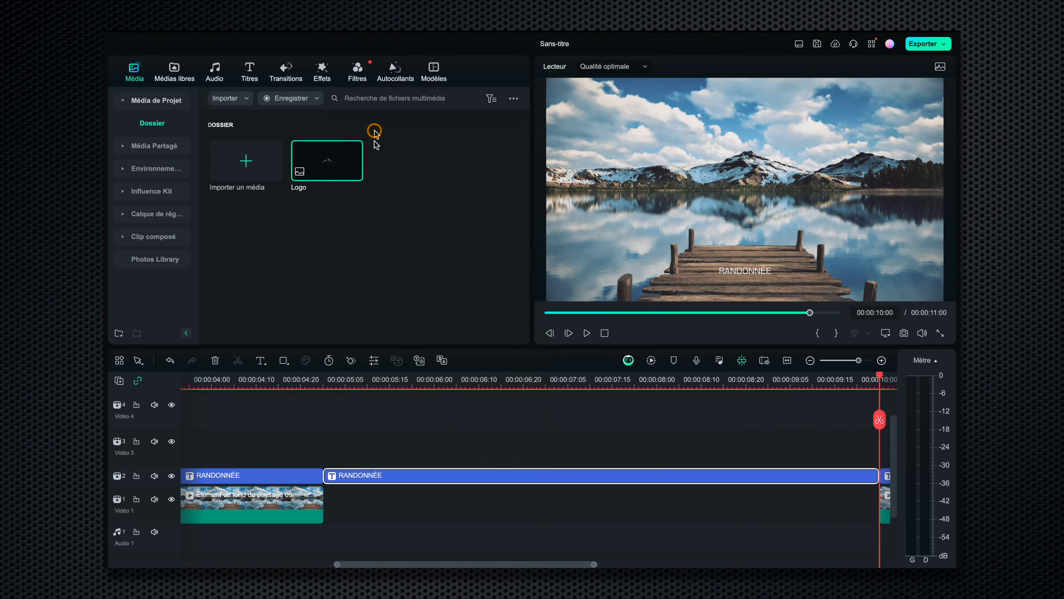
left_click_drag(397, 481, 313, 450)
left_click_drag(233, 450, 203, 448)
left_click_drag(790, 446, 683, 445)
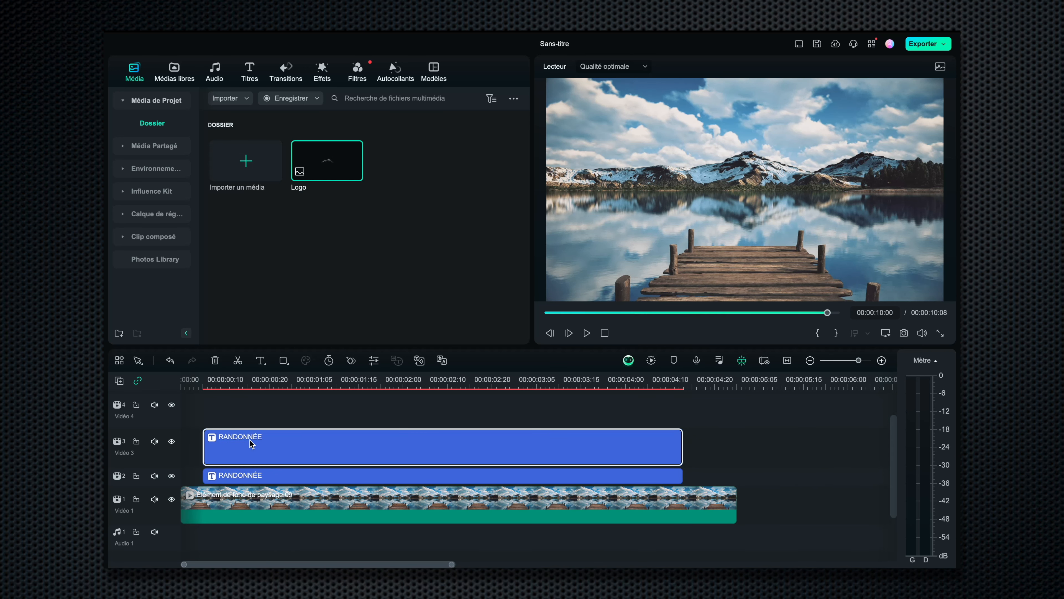
- Change the text of the duplicated title on track 3 to DÉCOUVERTE and accept it
double_click(250, 444)
left_click(193, 143)
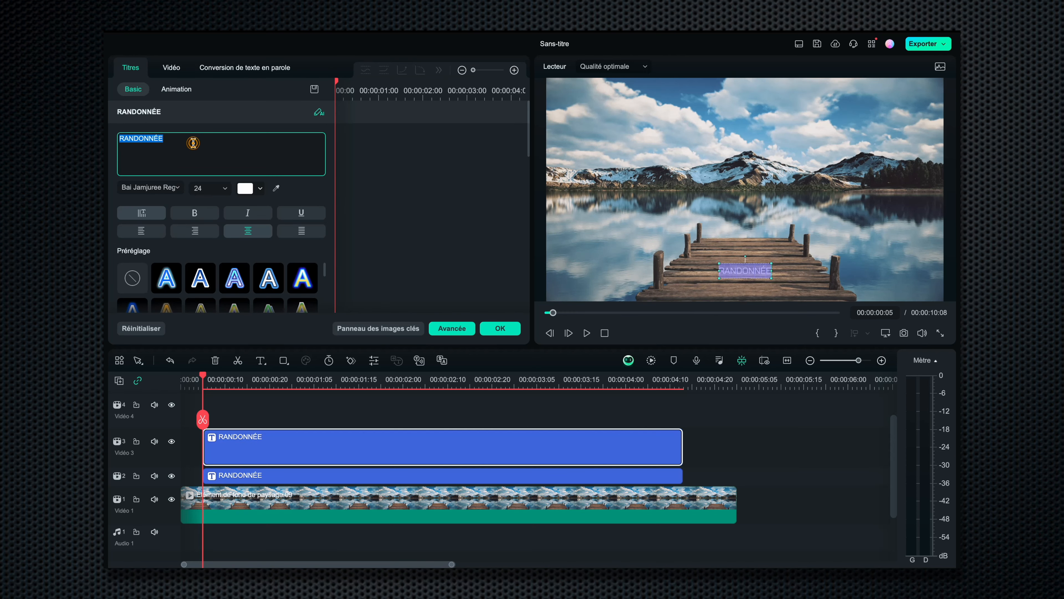
type("DÉCOUVERTE")
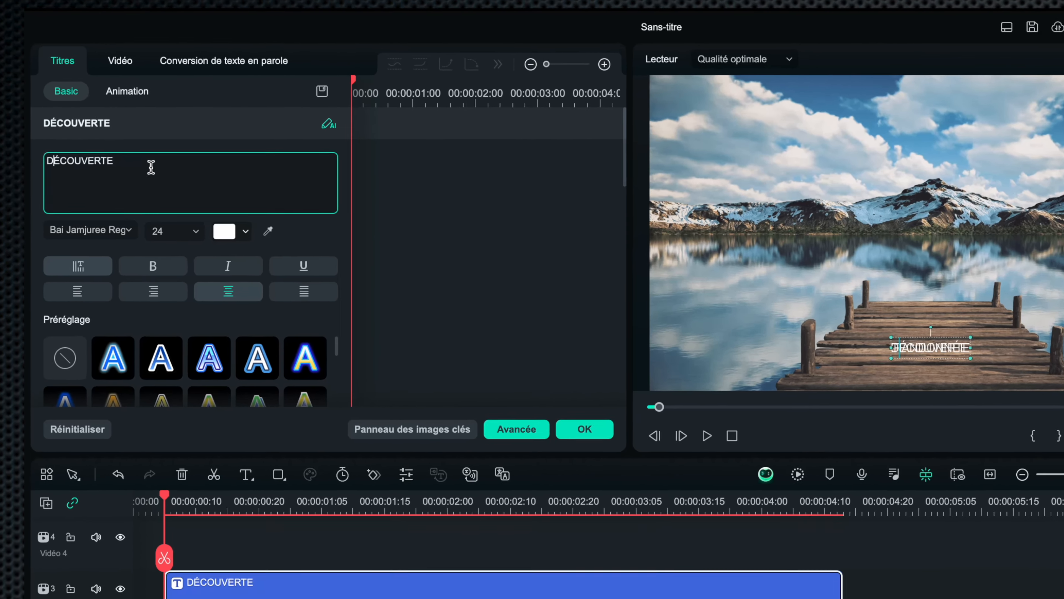
left_click(275, 387)
left_click_drag(266, 514, 160, 526)
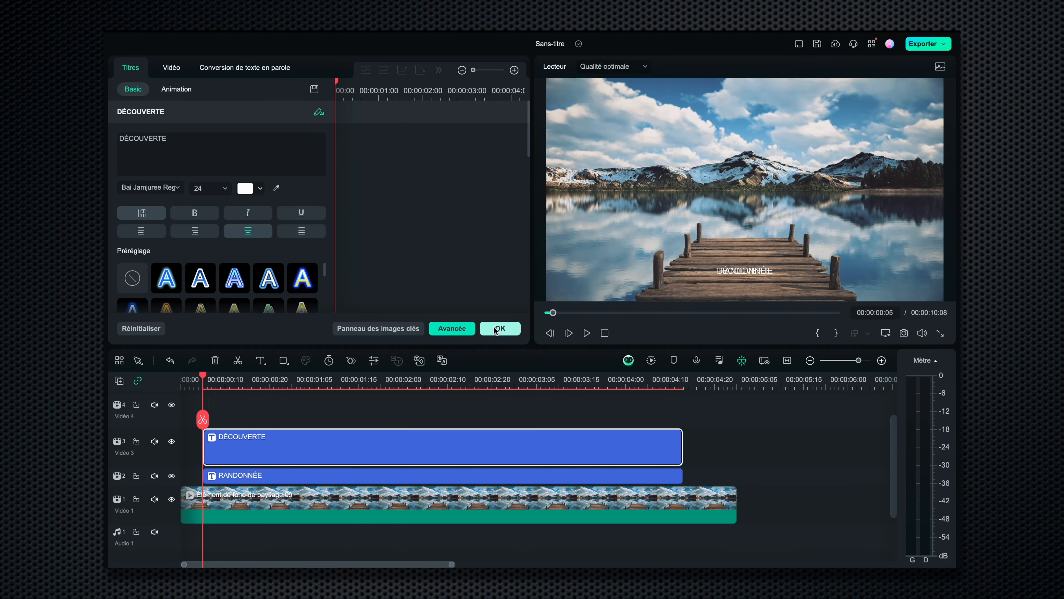
left_click(498, 328)
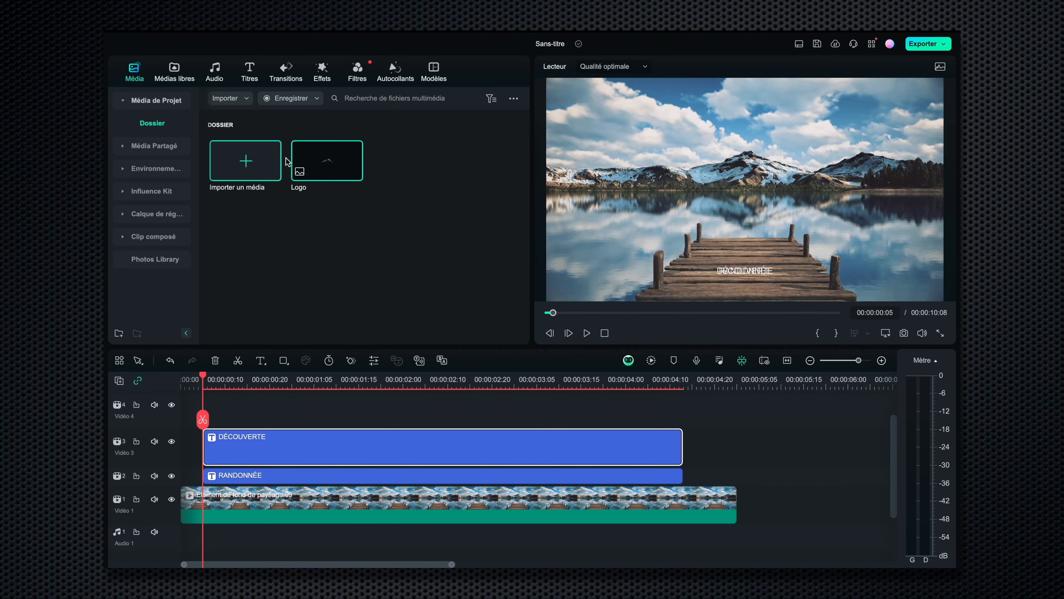
- Place the Logo image on track 4 above the titles and trim it to the same start and end
left_click(322, 159)
left_click_drag(322, 159, 308, 290)
left_click_drag(263, 380, 461, 445)
left_click_drag(756, 449, 682, 449)
left_click(456, 380)
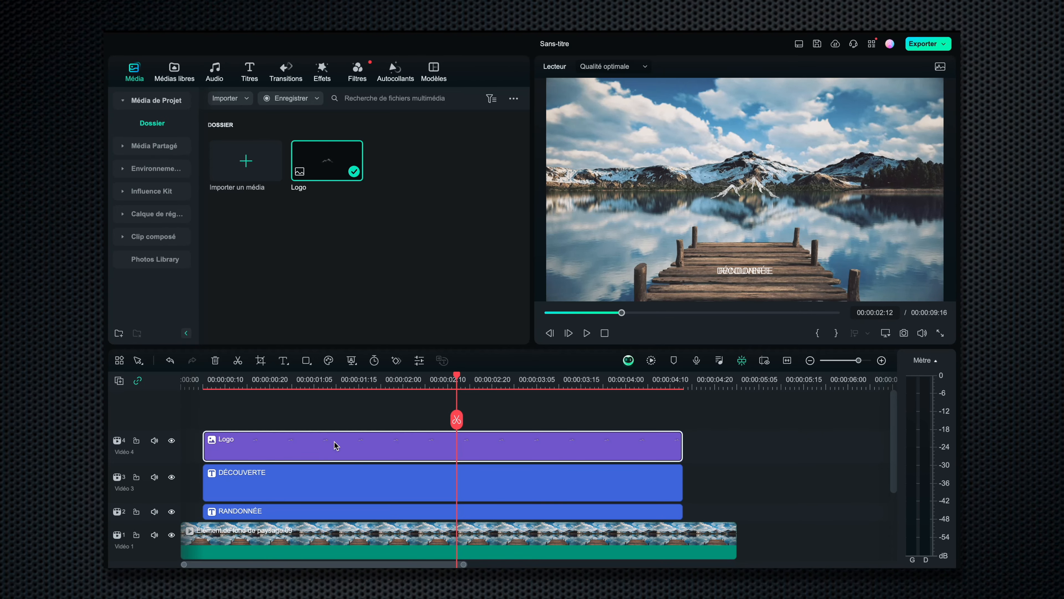
- Apply the Fondu2 animation to the Logo clip and preview the frame at 00:00:01:11
double_click(336, 443)
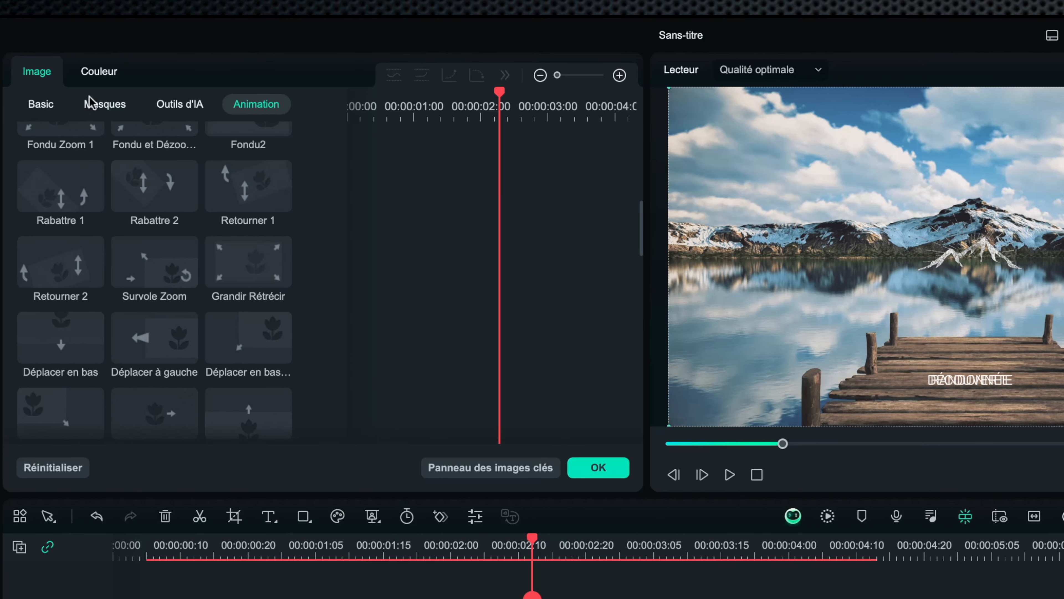
left_click(261, 141)
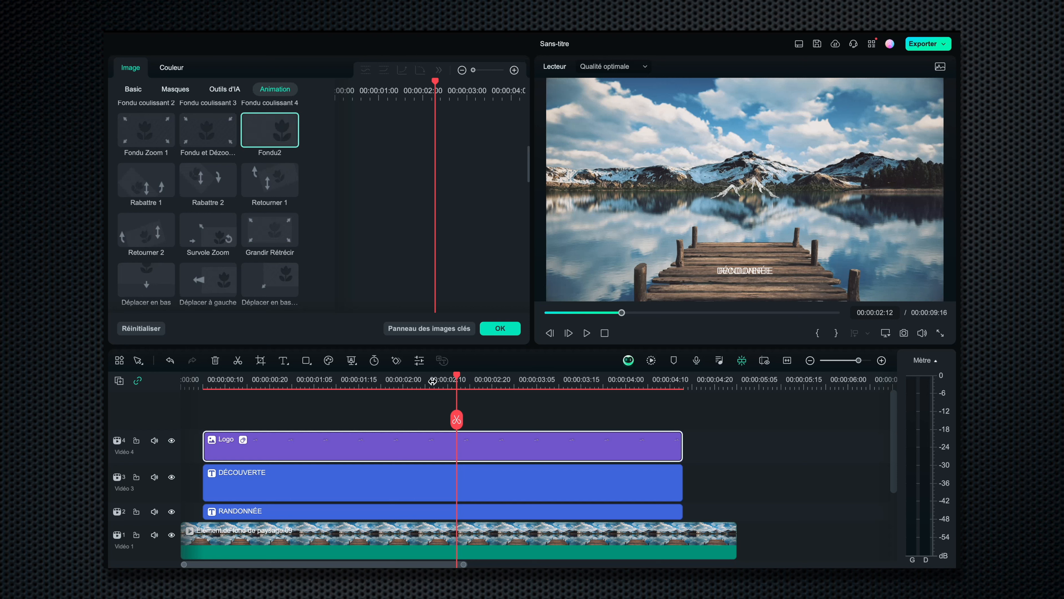
left_click_drag(458, 379, 341, 369)
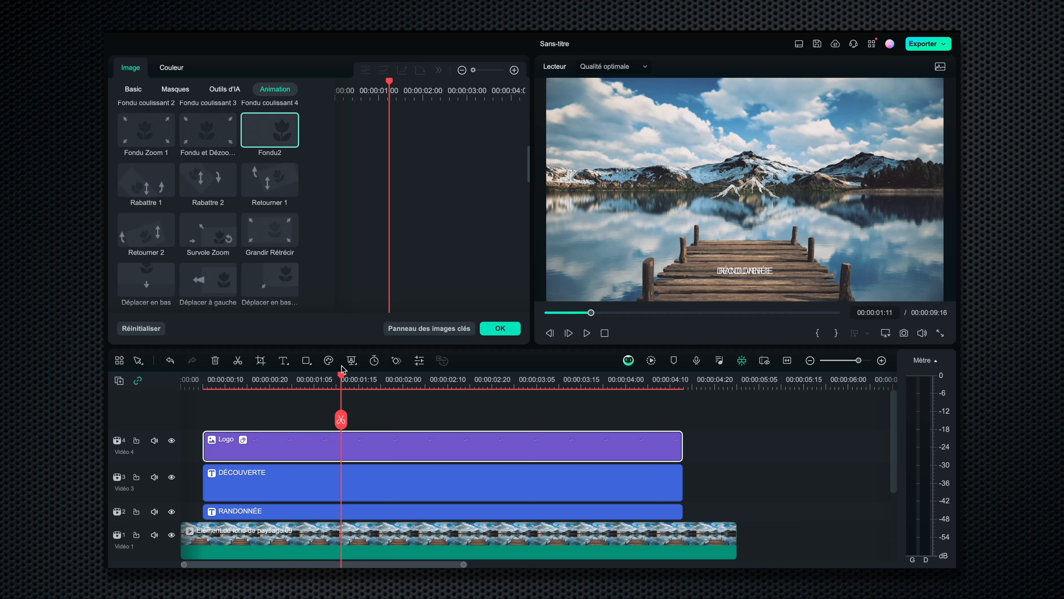
- Move the RANDONNÉE title up above the mountain logo and enable its Forme option to curve the text
left_click(278, 512)
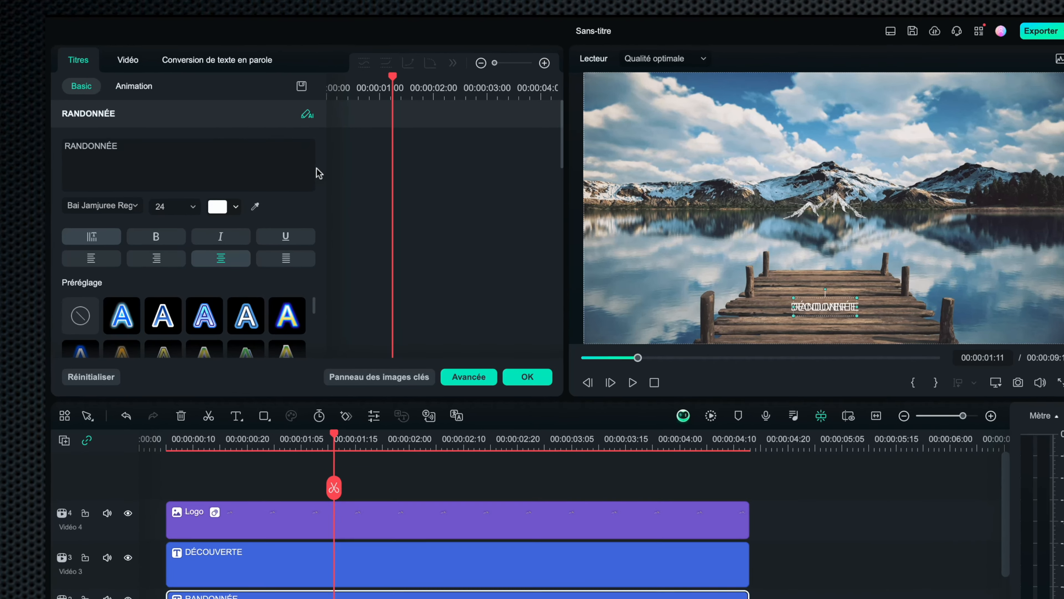
scroll(328, 157, "down", 10)
left_click_drag(283, 217, 275, 218)
left_click_drag(240, 257, 316, 343)
scroll(212, 297, "down", 5)
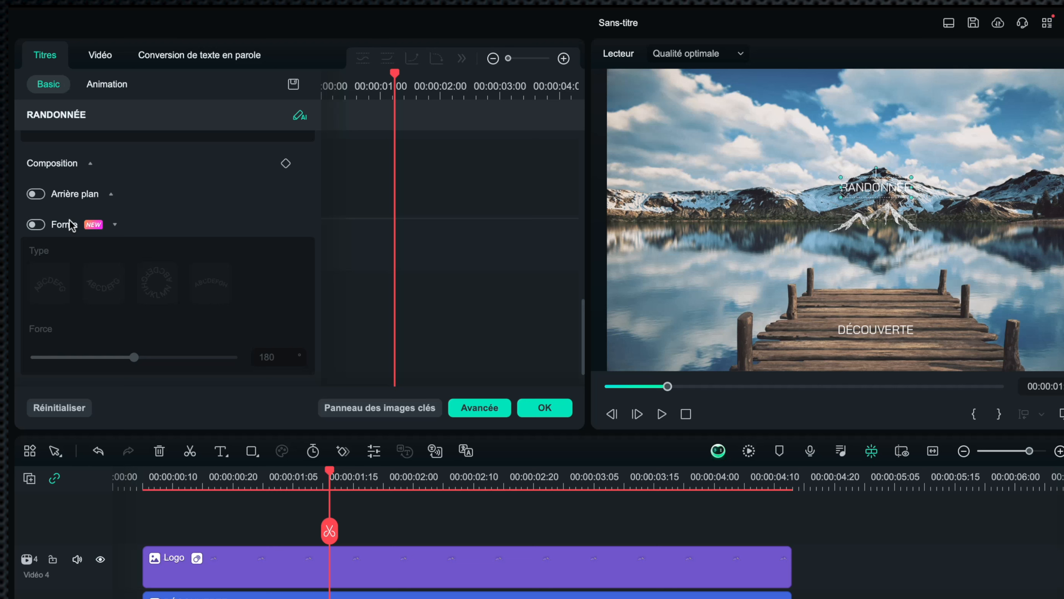
left_click(36, 225)
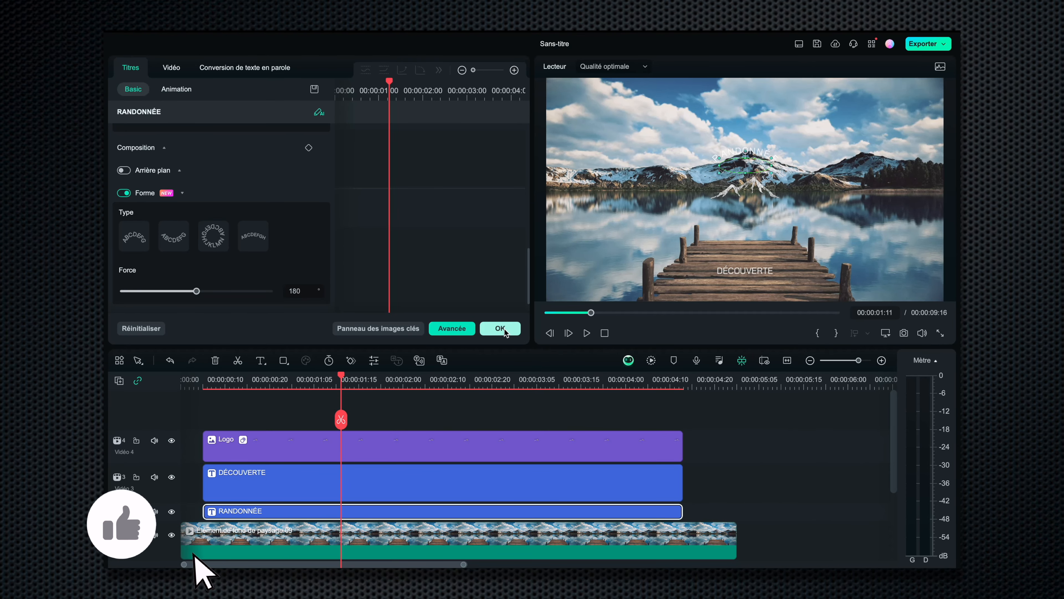
- Enable Forme on the DÉCOUVERTE title and choose the downward-curving arc type
left_click(265, 489)
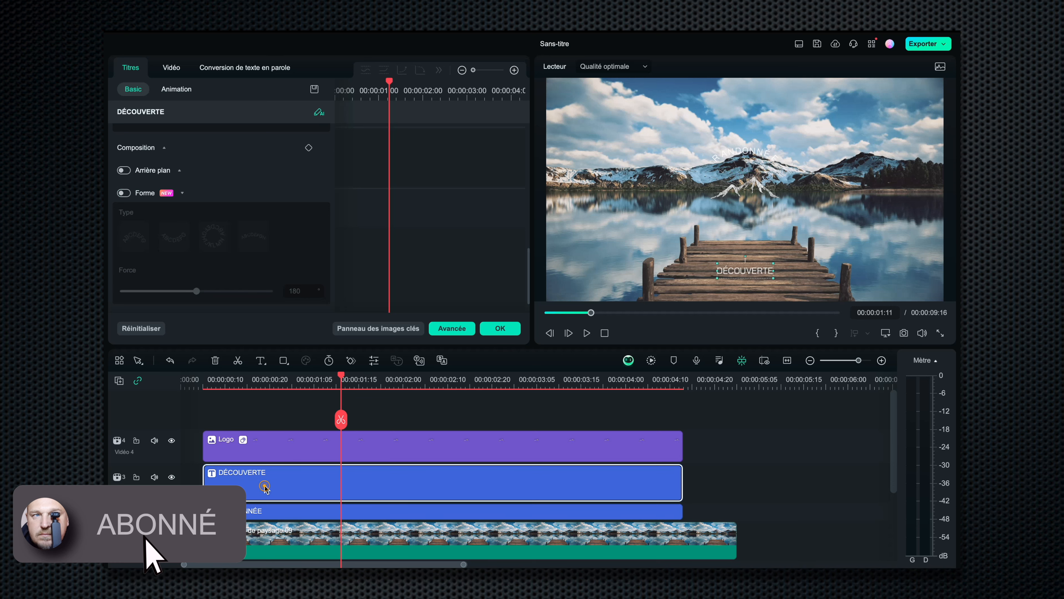
left_click(124, 193)
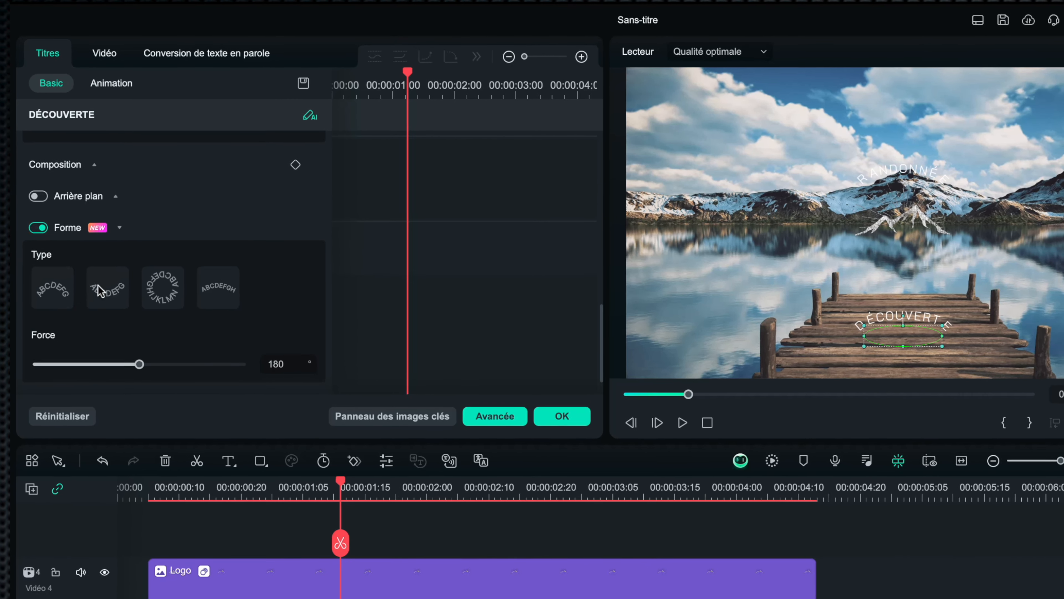
left_click(100, 290)
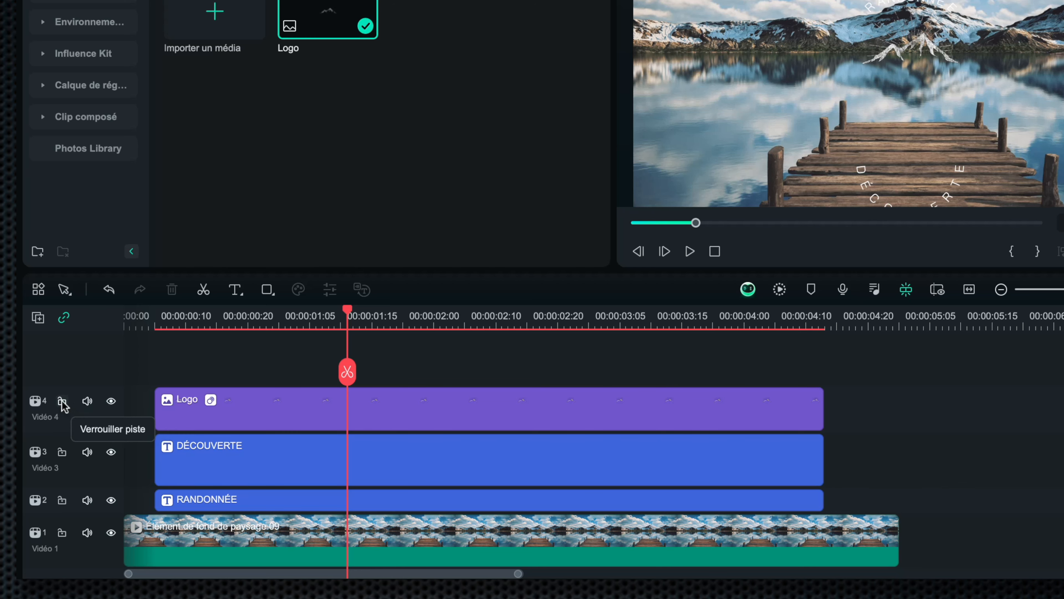
- With the Logo track locked, move the DÉCOUVERTE text up just below the logo and reduce its curve force
left_click(62, 401)
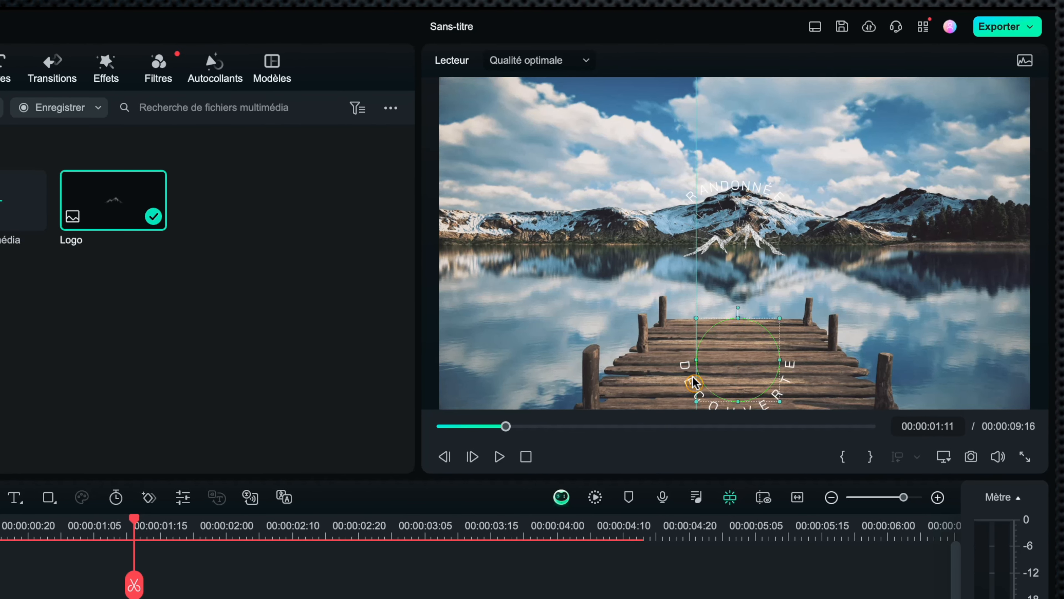
left_click_drag(717, 287, 715, 245)
left_click_drag(691, 325, 693, 301)
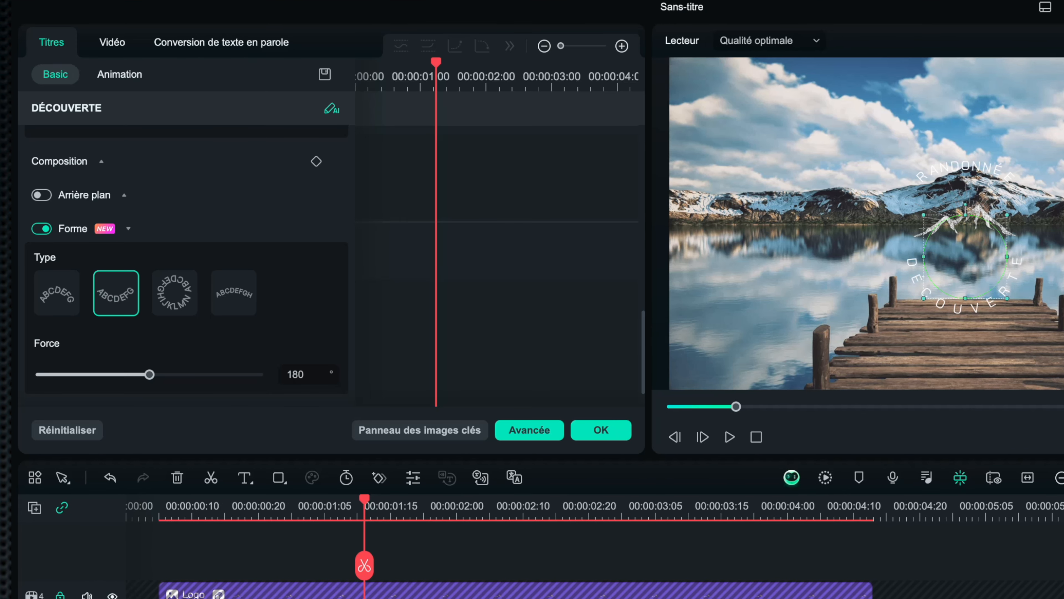
left_click_drag(152, 379, 119, 389)
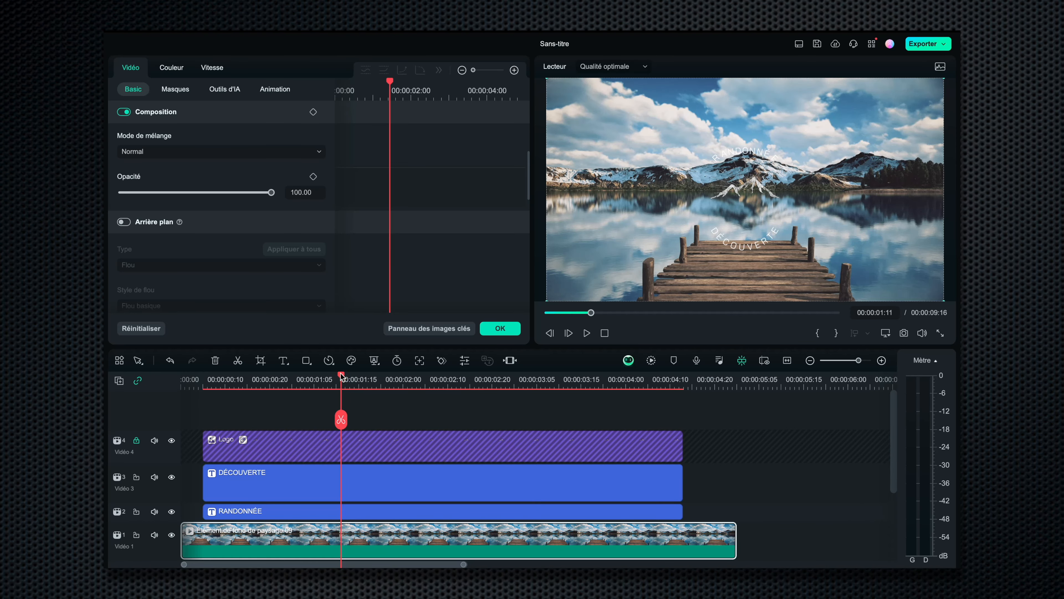
- Add an opacity keyframe at 100 to the background landscape clip just before the titles start
left_click_drag(342, 377, 201, 401)
key("Right")
key("Right")
key("Right")
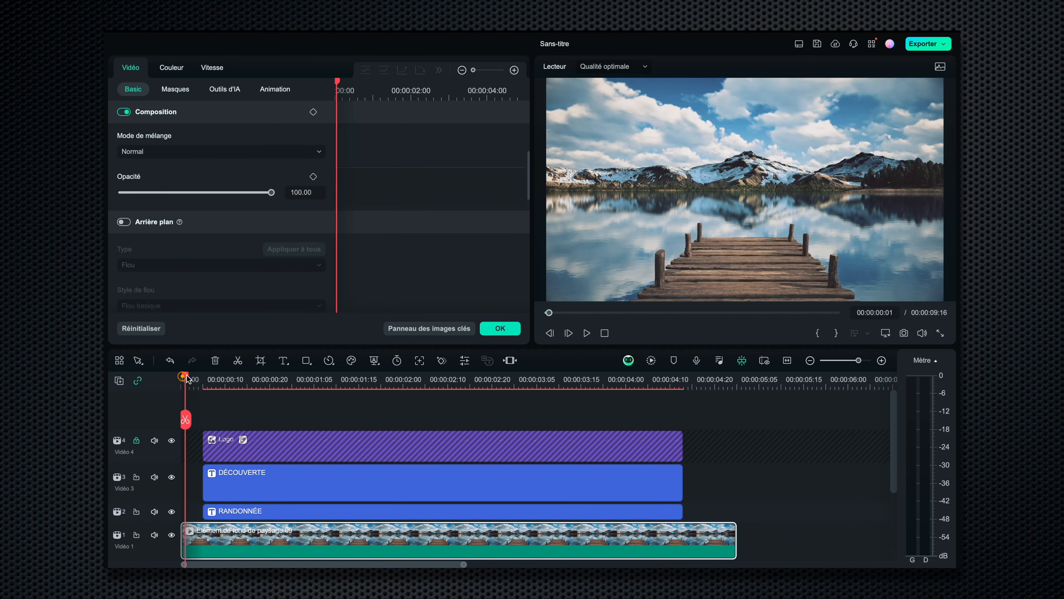
left_click(224, 538)
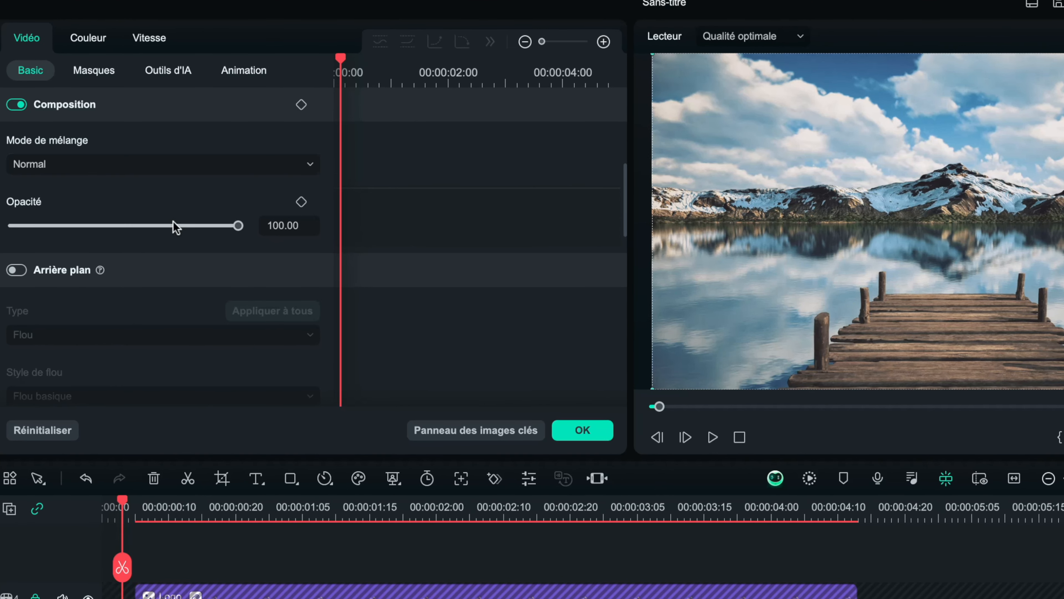
left_click(302, 204)
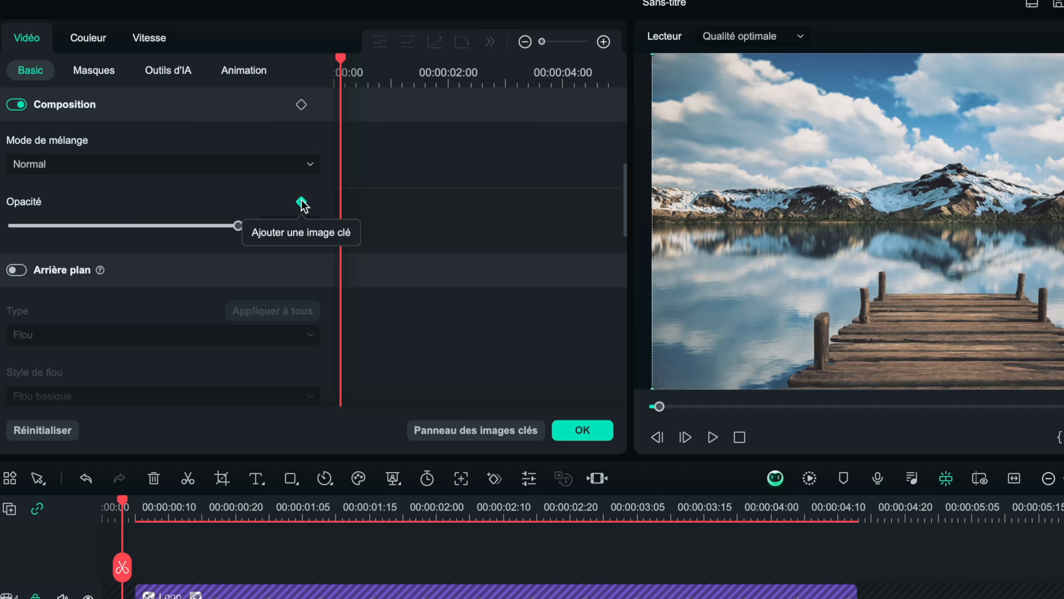
left_click(302, 202)
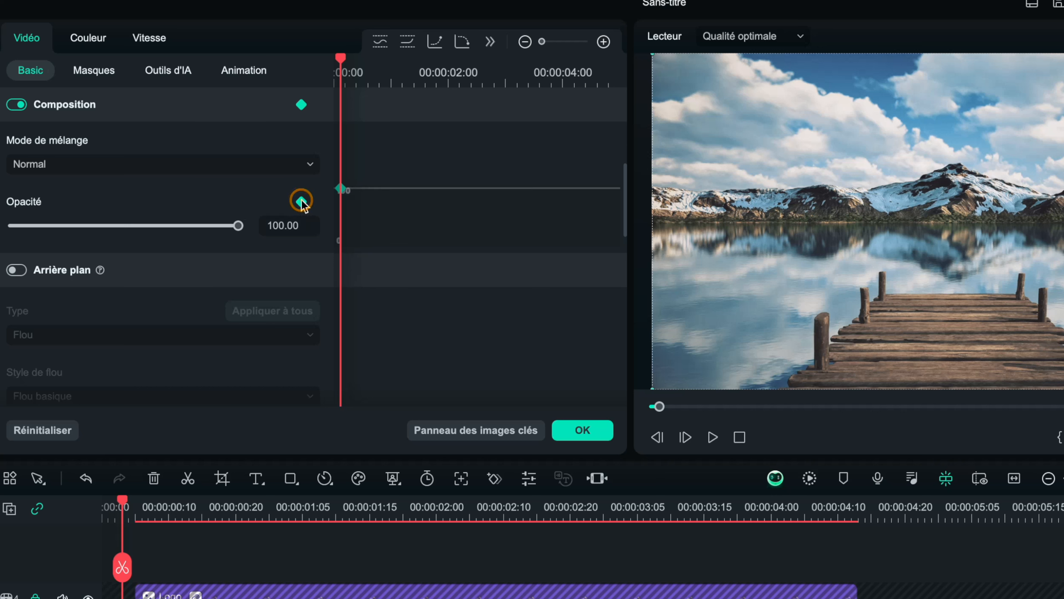
- Keyframe the background clip's opacity at 50 at both 00:00:00:05 and 00:00:04:13
left_click_drag(126, 505, 135, 505)
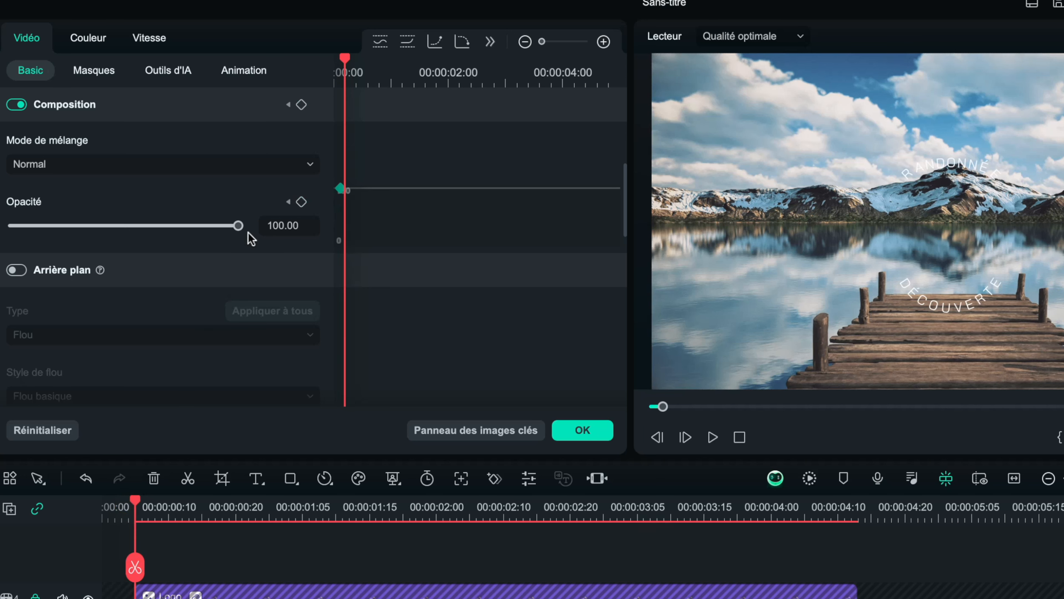
left_click_drag(237, 226, 126, 227)
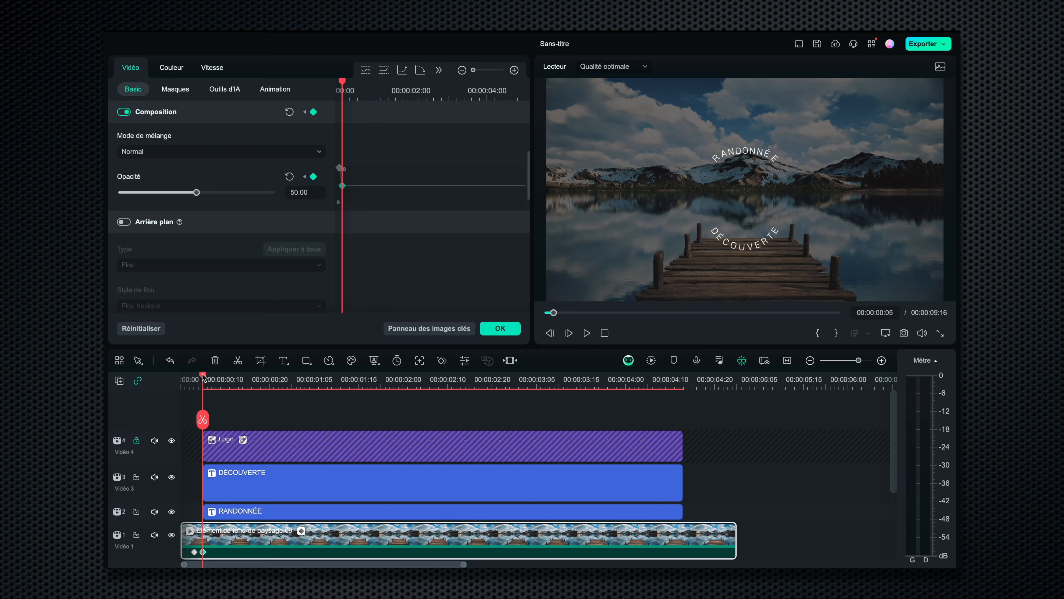
left_click_drag(204, 377, 684, 388)
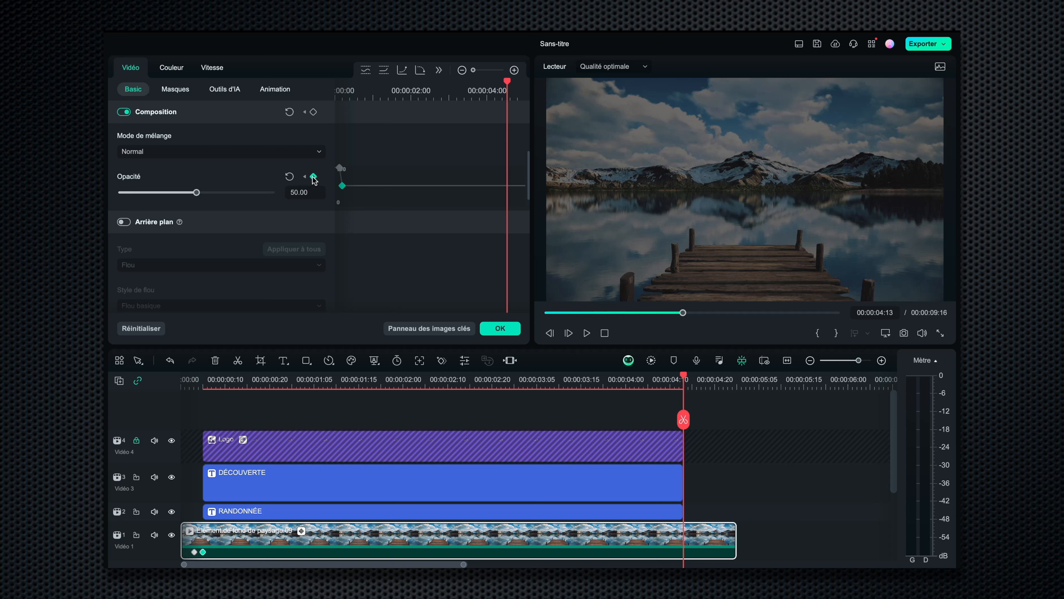
left_click(313, 176)
- Set the background clip's opacity to 100 at 00:00:04:17, just after the titles end
left_click(687, 376)
left_click_drag(688, 376, 701, 378)
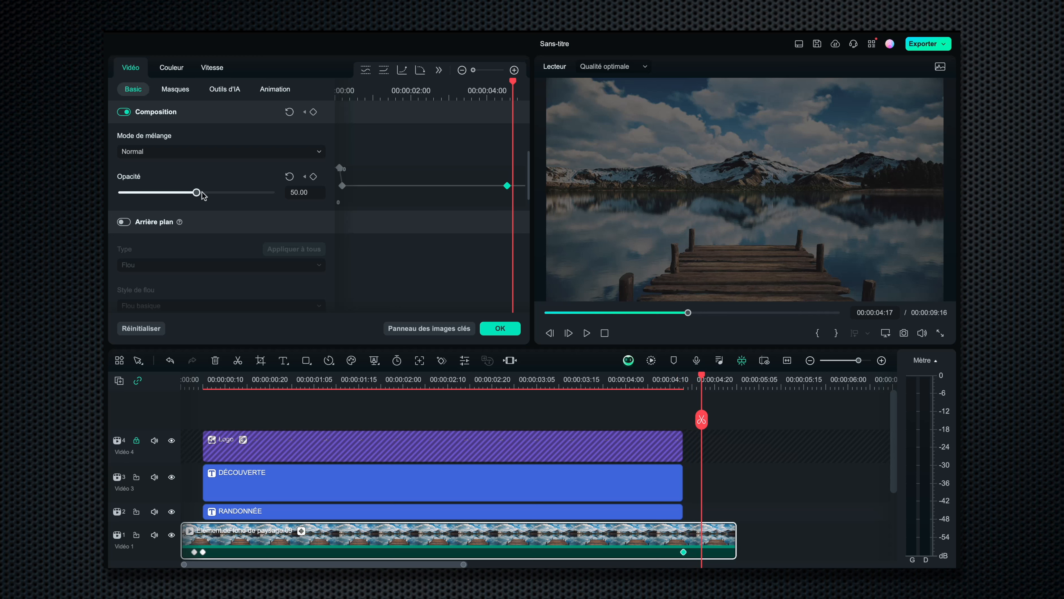
left_click_drag(196, 193, 271, 192)
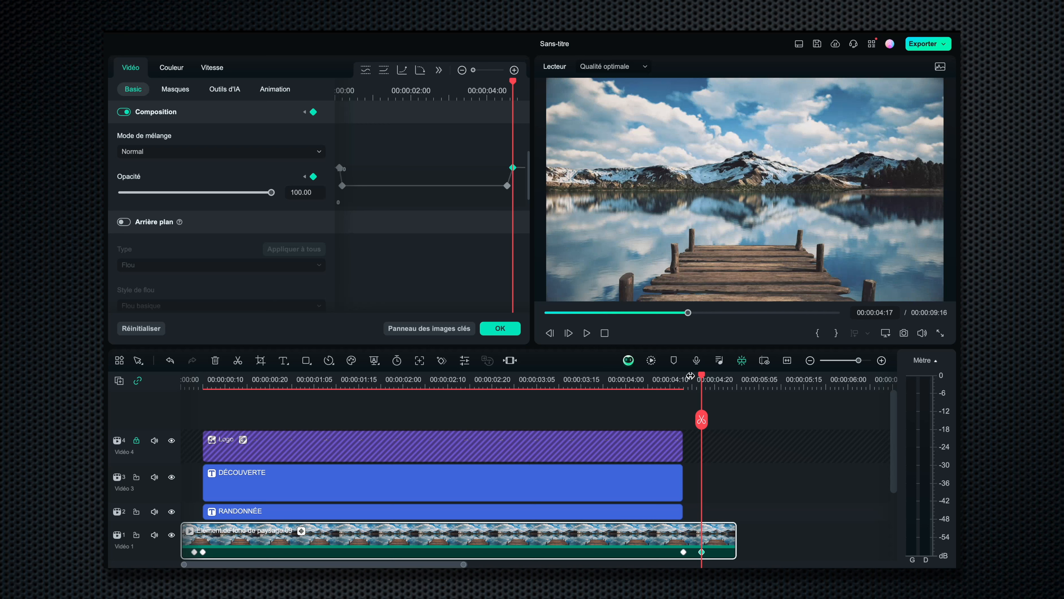
- Preview the intro, then spread the background clip's opacity keyframes for slower fades and shift the titles and logo slightly later
left_click_drag(700, 377, 146, 401)
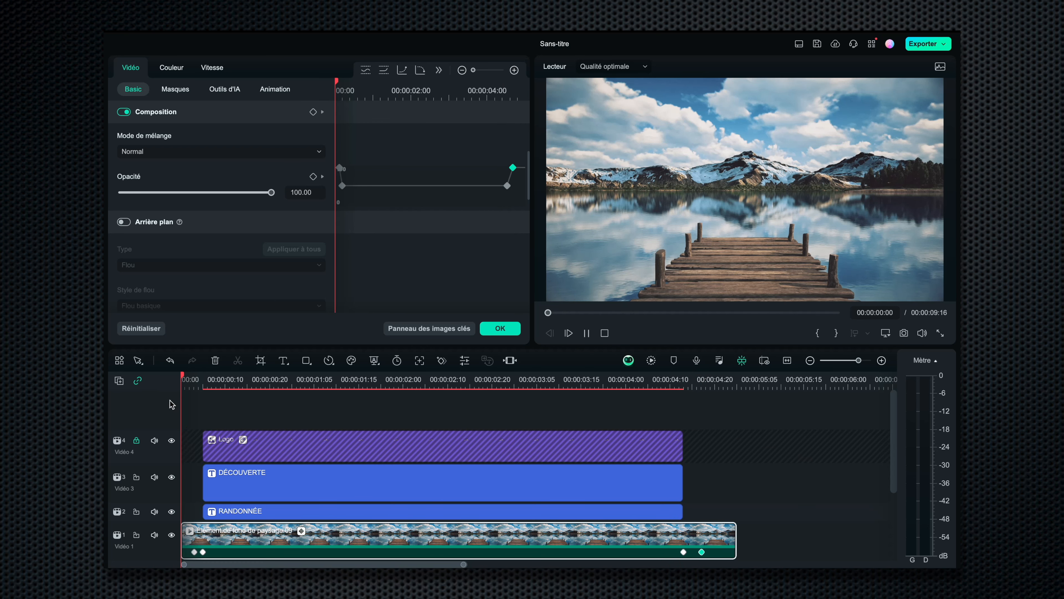
key("space")
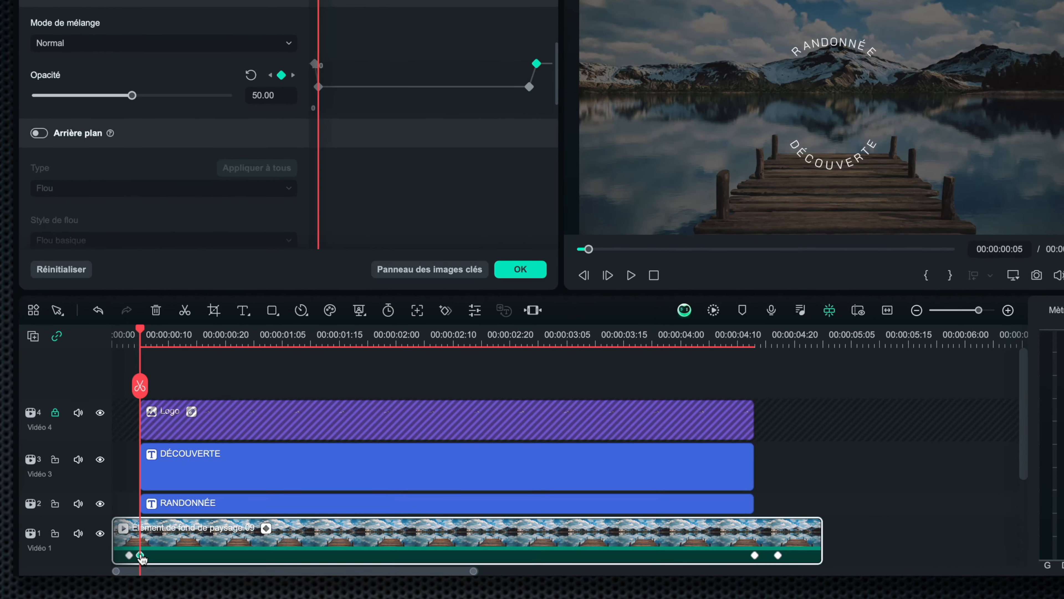
left_click_drag(144, 560, 149, 560)
left_click(129, 555)
scroll(131, 553, "down", 3)
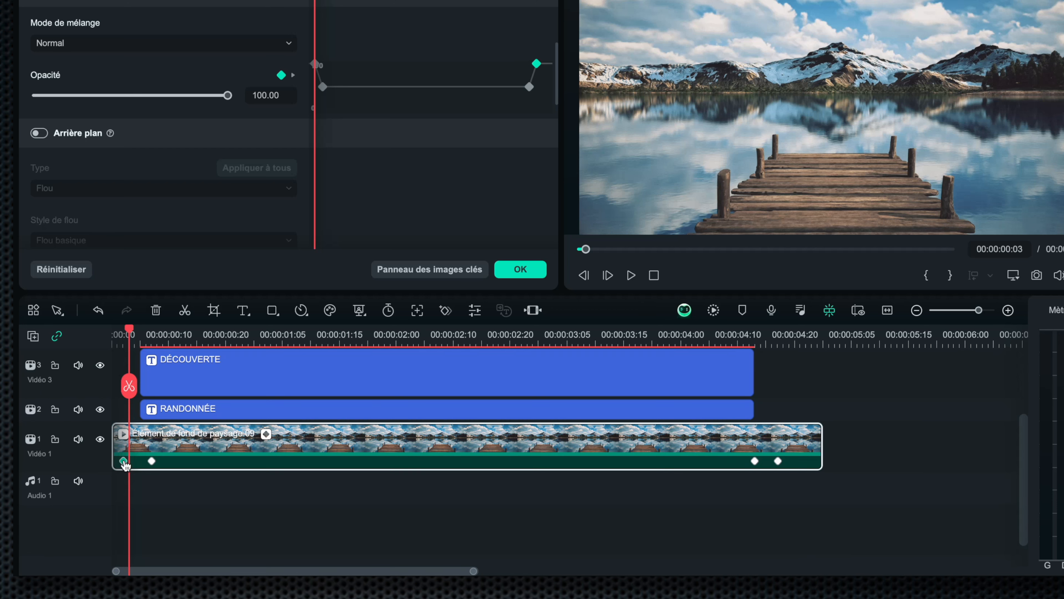
left_click(124, 461)
left_click_drag(754, 461, 739, 463)
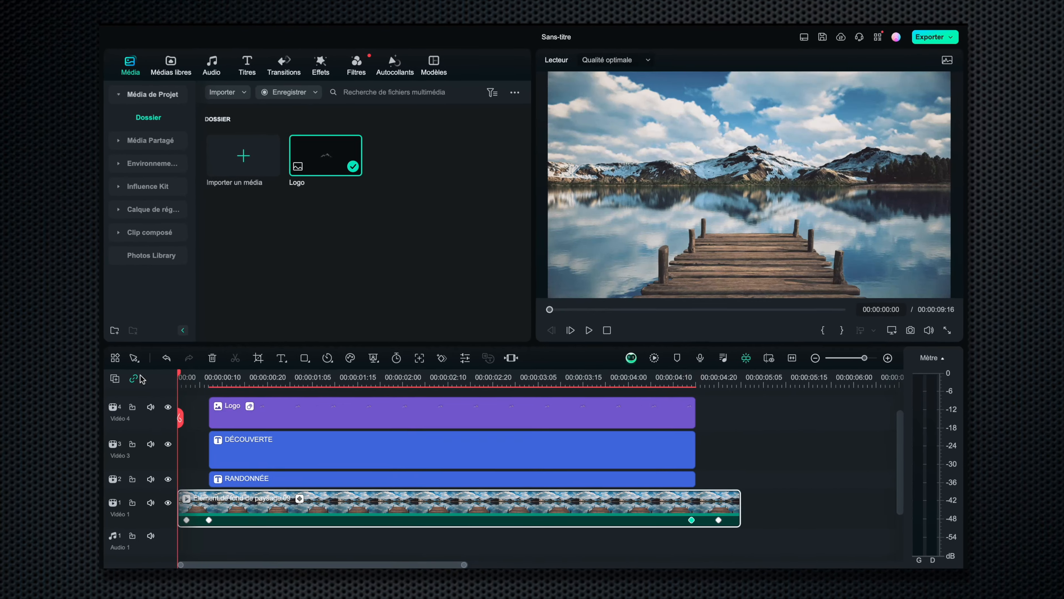
- Set the curve force of the RANDONNÉE title to 183, checking it at 00:00:00:21
left_click_drag(181, 381, 274, 393)
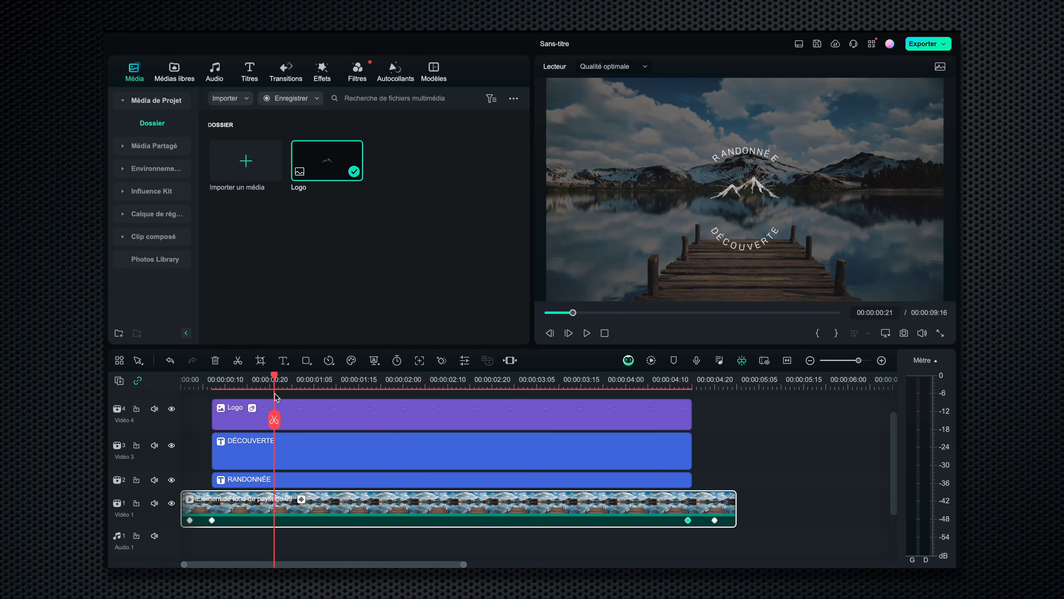
double_click(293, 481)
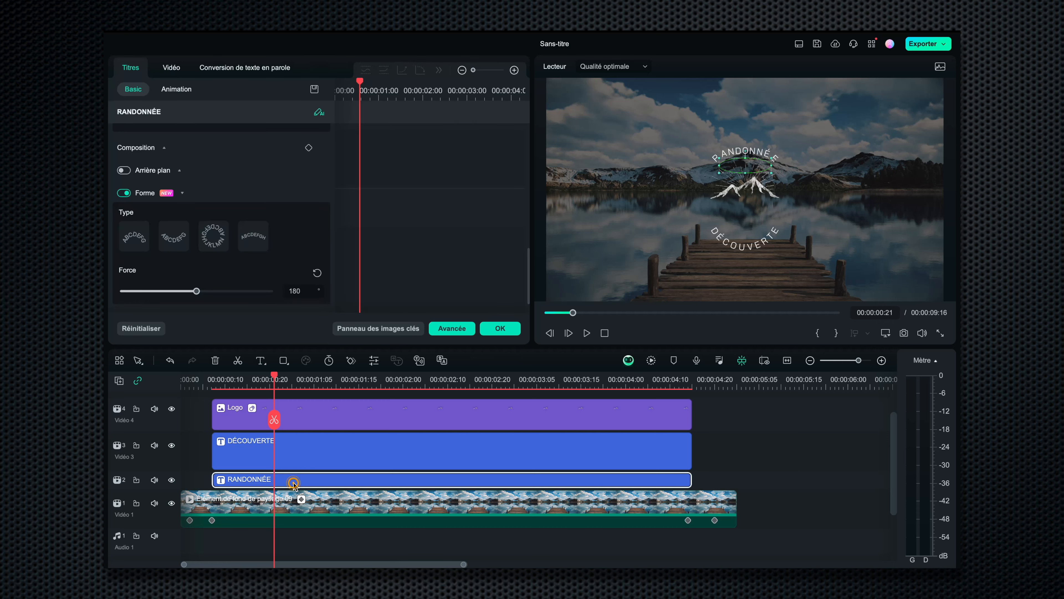
left_click_drag(195, 292, 199, 291)
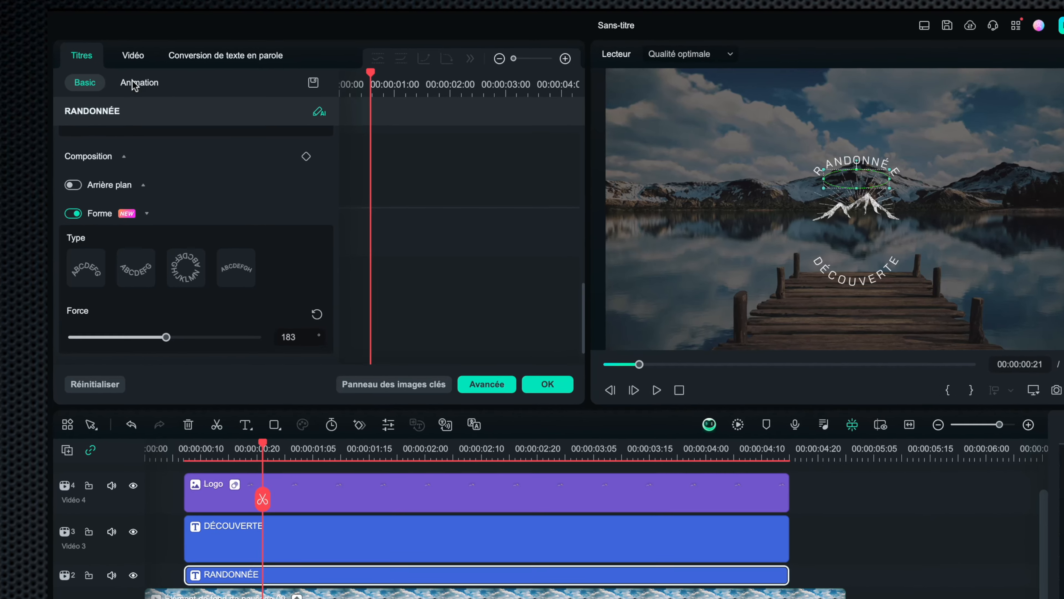
- Apply the "Apparai…" entrance animation and the "Les fluct…" exit animation to the RANDONNÉE title
left_click(171, 88)
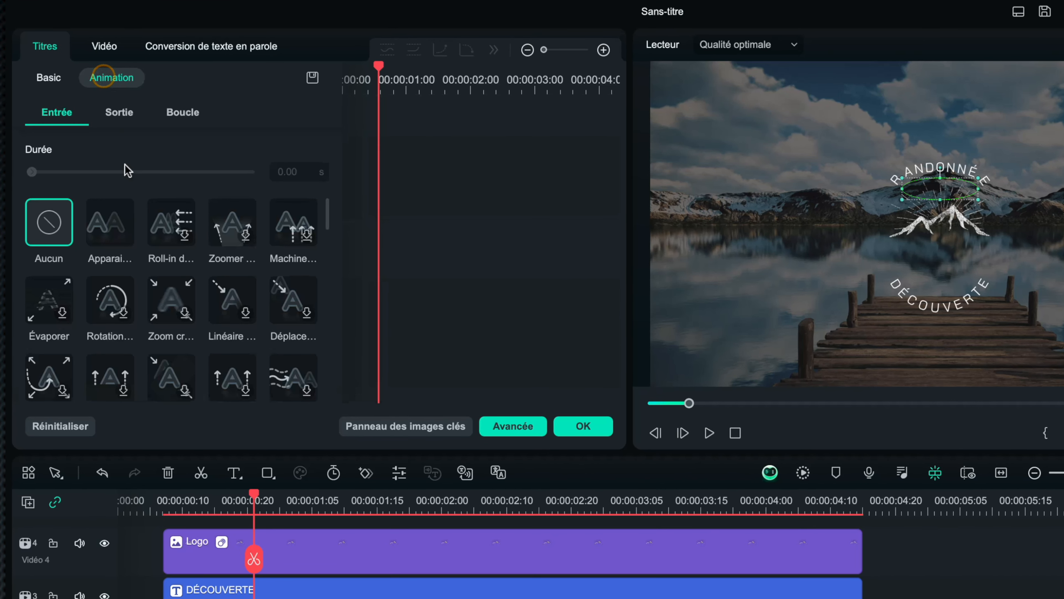
left_click(115, 228)
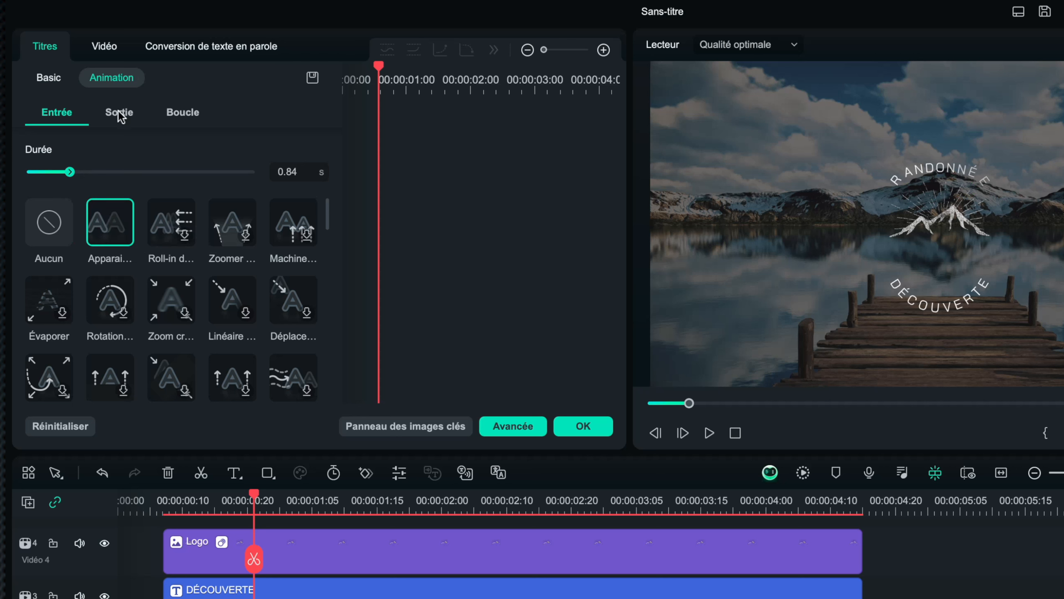
left_click(119, 113)
scroll(284, 306, "down", 3)
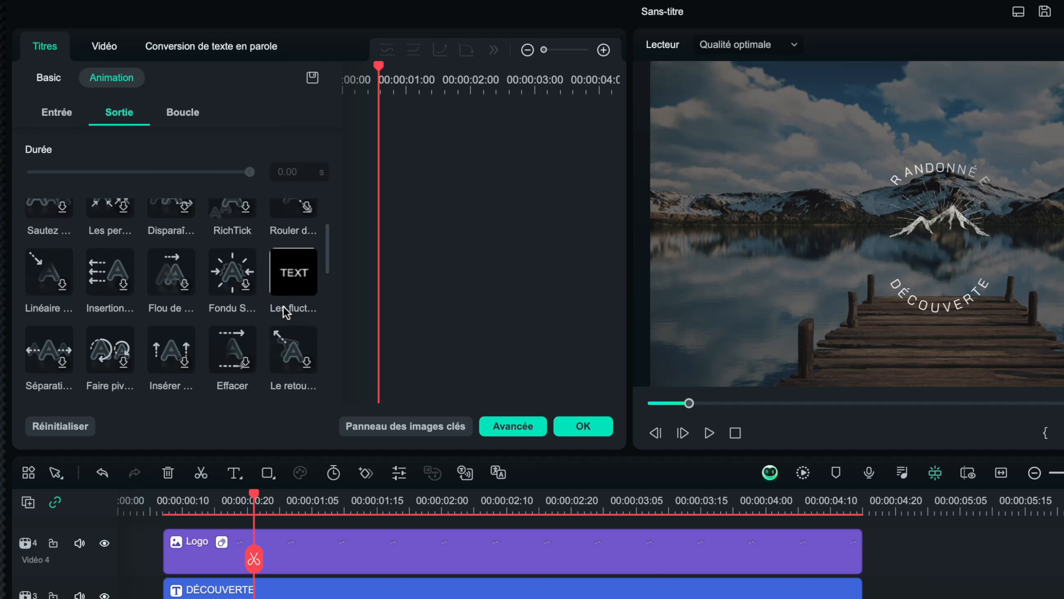
scroll(283, 307, "down", 1)
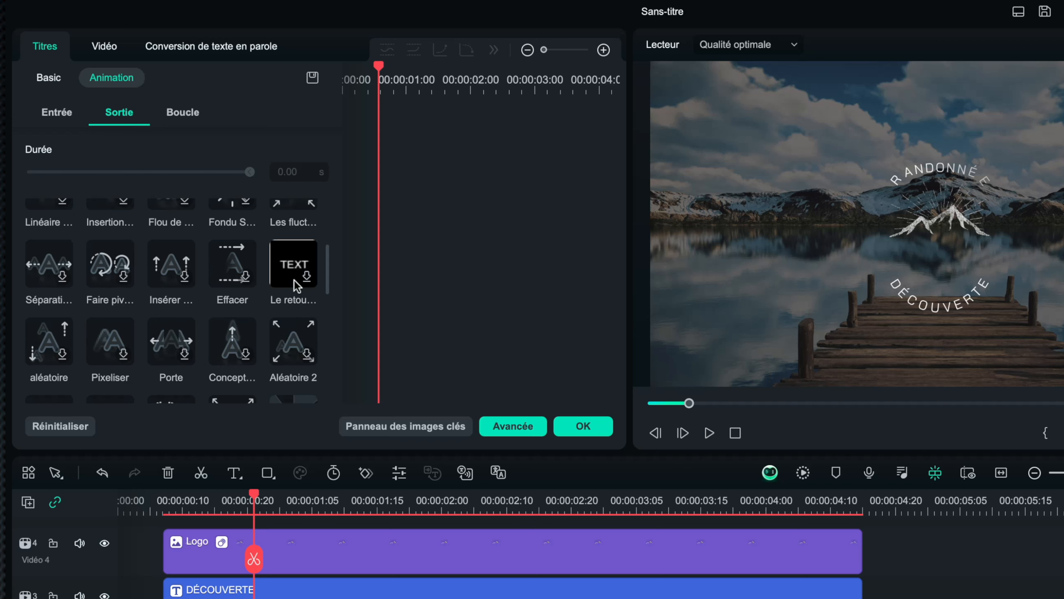
scroll(293, 237, "up", 2)
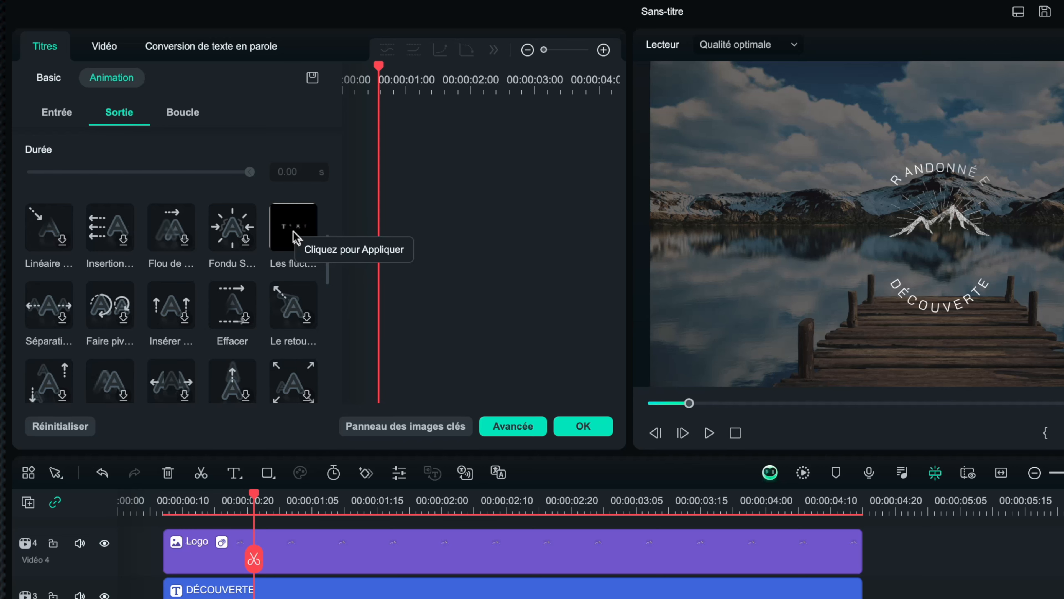
left_click(294, 237)
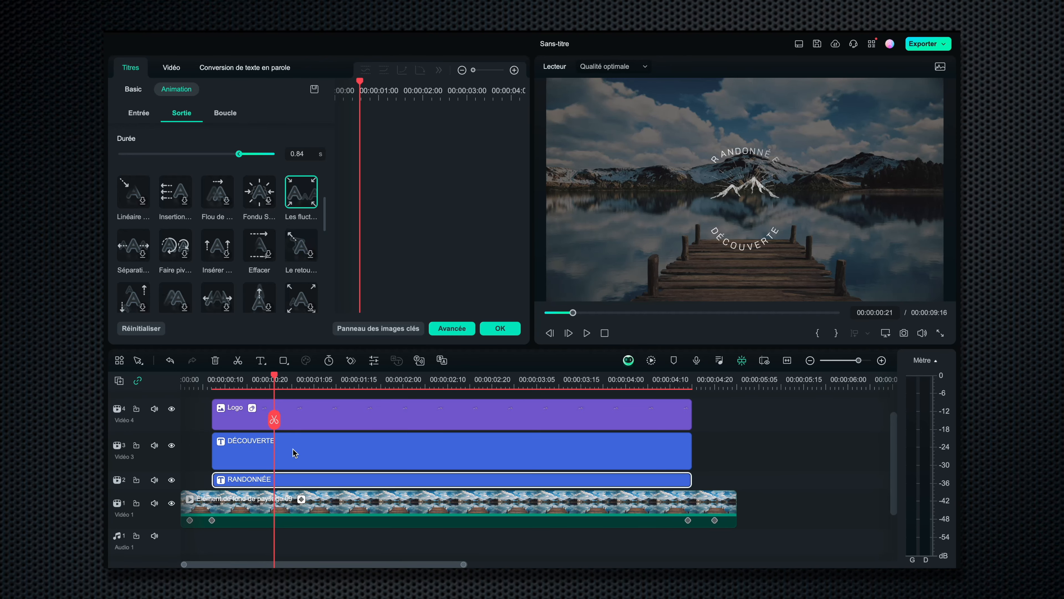
- Select the DÉCOUVERTE title and return the playhead to the start of the timeline
left_click(293, 449)
left_click_drag(274, 377, 169, 387)
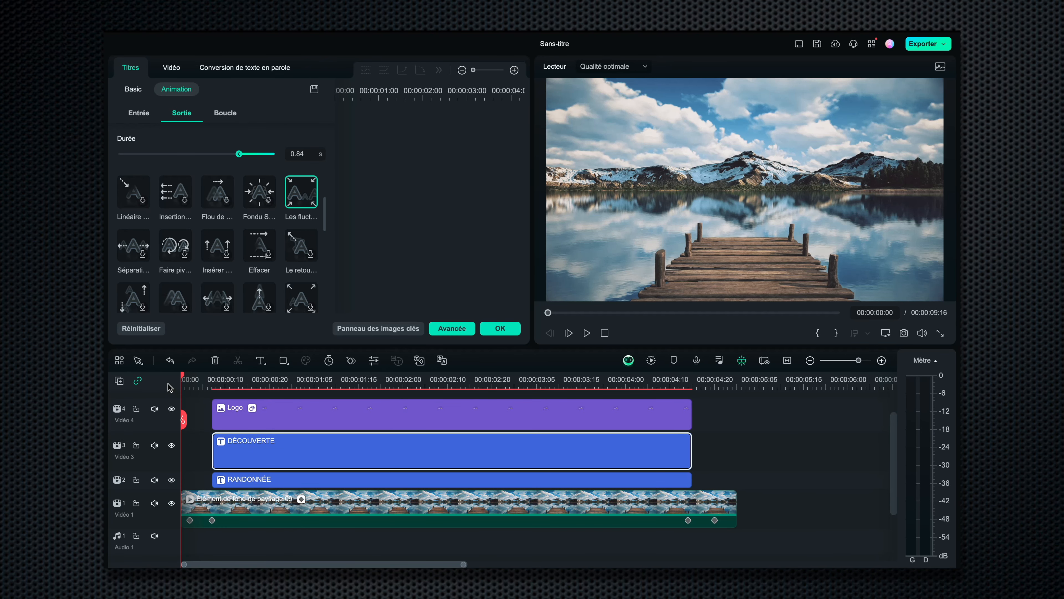